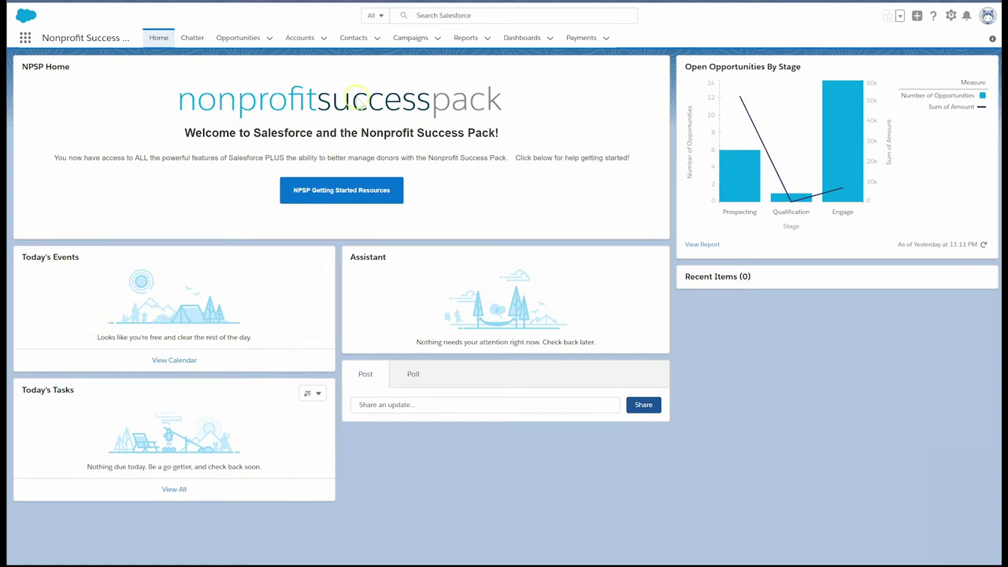
{"action": "left_click", "coordinate": [377, 39]}
{"action": "left_click", "coordinate": [379, 44]}
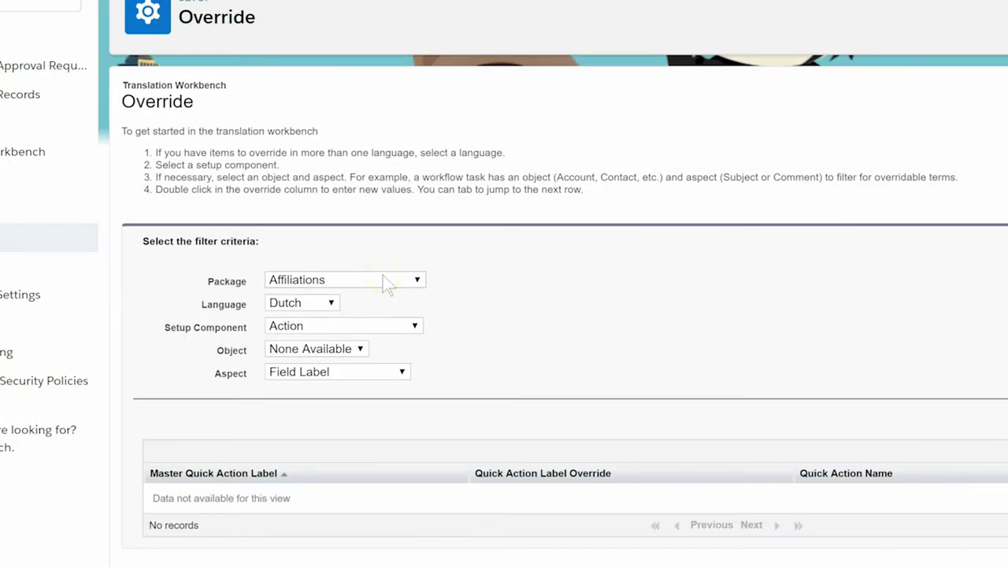
Set the override filter criteria to the Contacts & Organizations package and the English language
{"action": "left_click", "coordinate": [382, 278]}
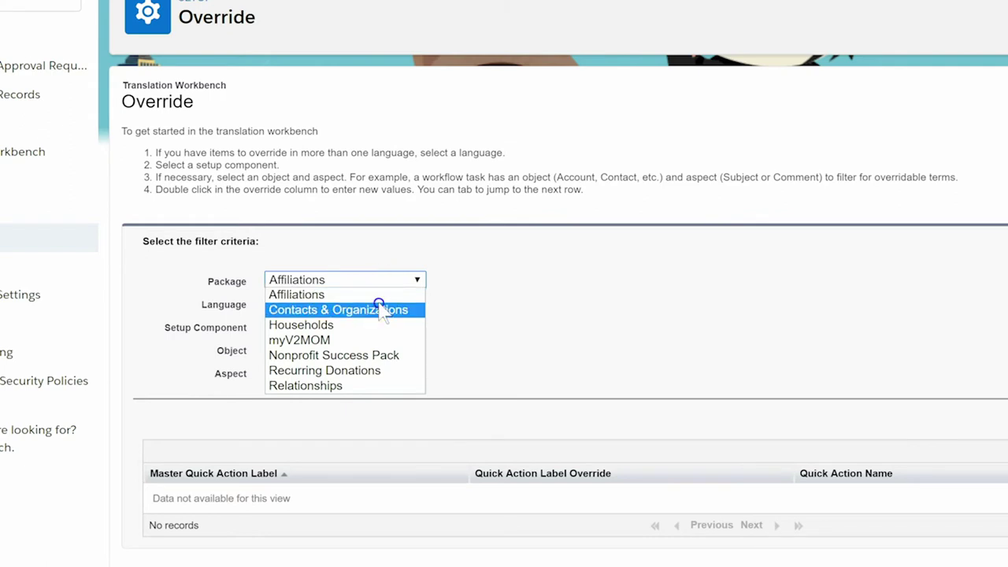
{"action": "left_click", "coordinate": [381, 309]}
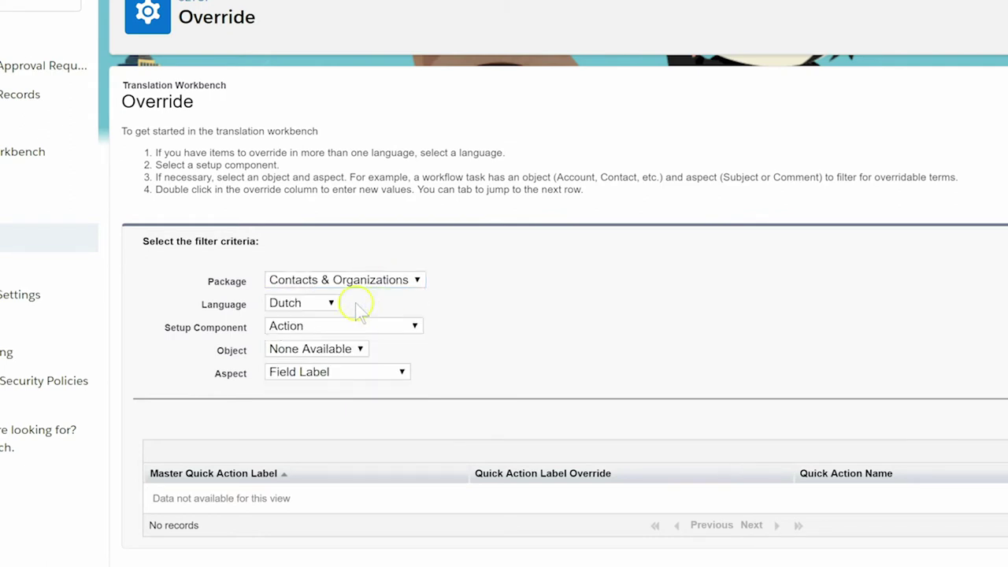
{"action": "left_click", "coordinate": [304, 303]}
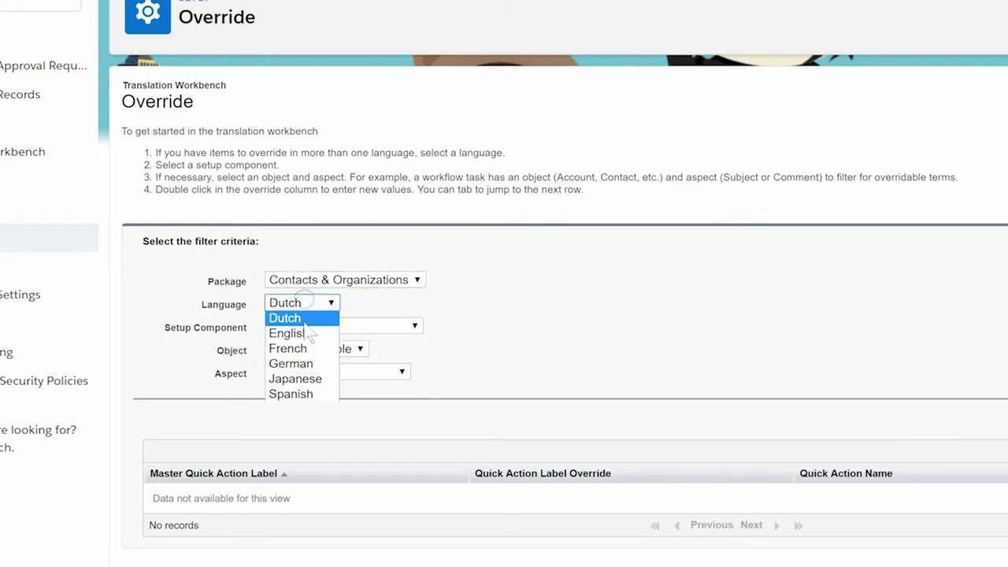
{"action": "left_click", "coordinate": [303, 334]}
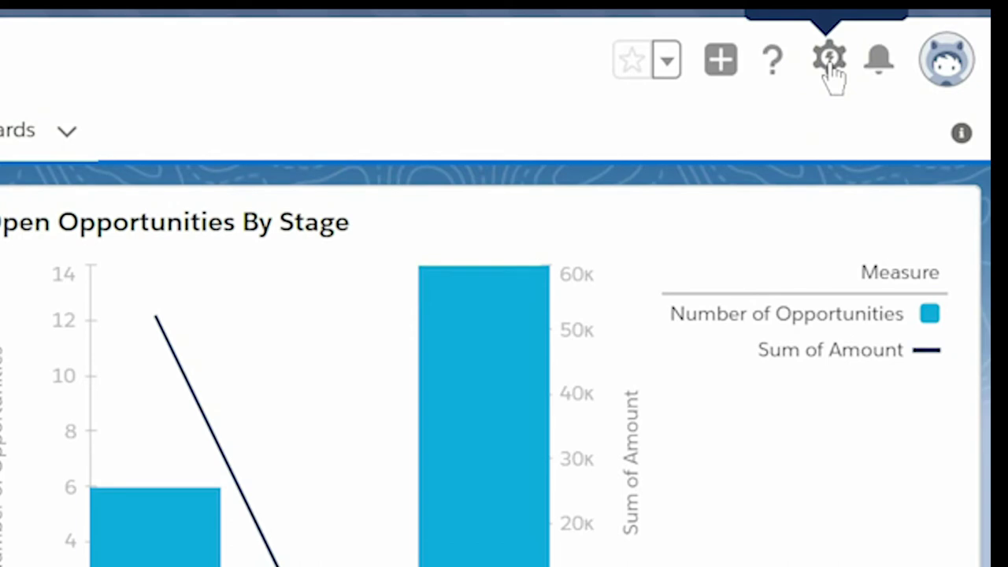
Search Setup for "trans" and enable the Translation Workbench in Translation Settings
{"action": "left_click", "coordinate": [832, 74]}
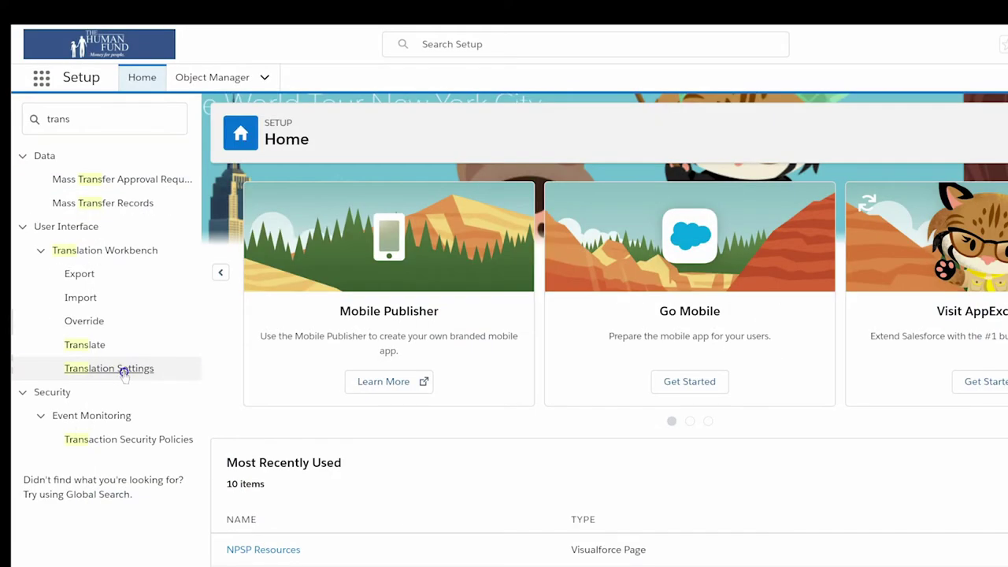
{"action": "left_click", "coordinate": [124, 370]}
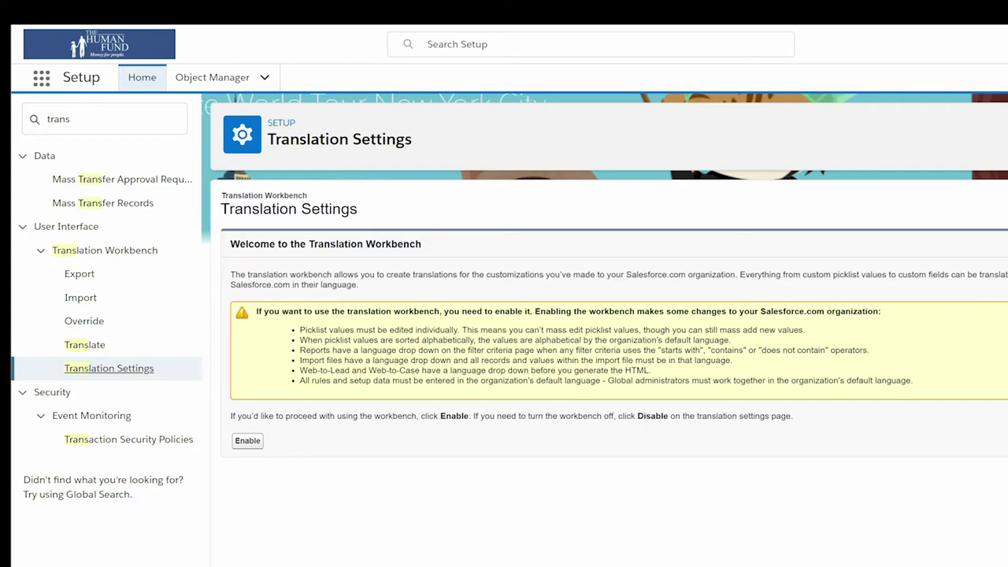
{"action": "left_click", "coordinate": [248, 441]}
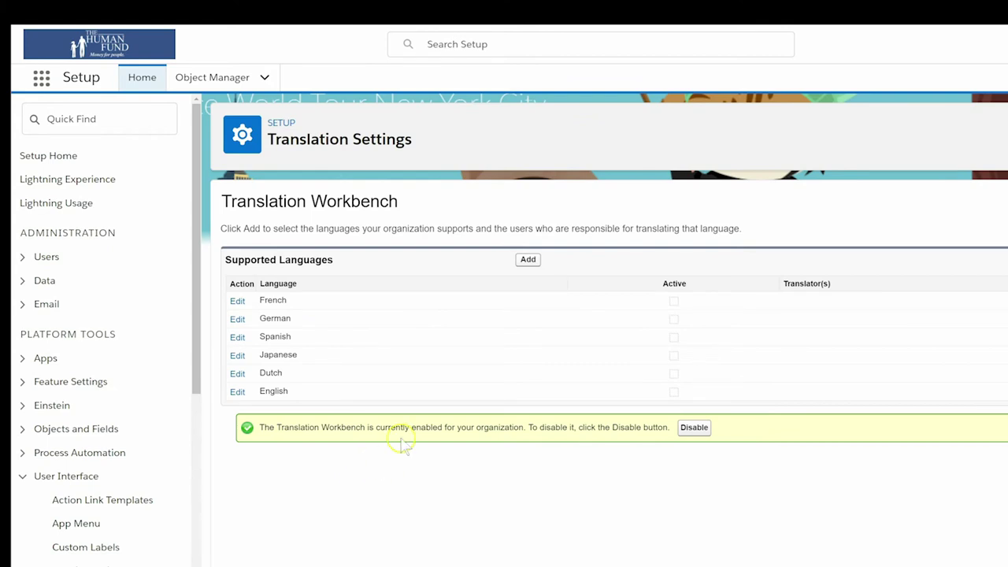
Edit English in the supported languages, assign a translator, mark the language as Active, and save
{"action": "left_click", "coordinate": [237, 392]}
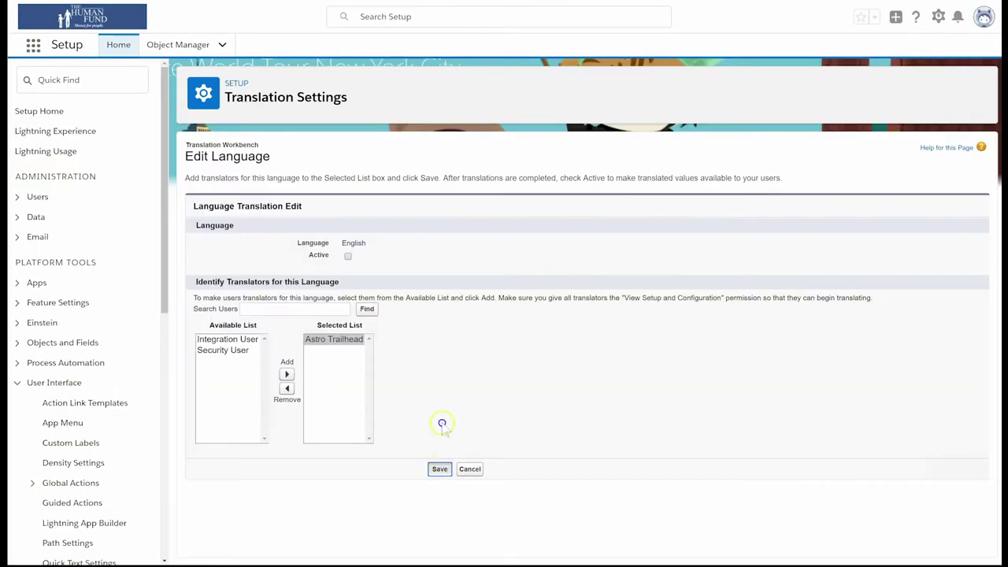
{"action": "left_click", "coordinate": [346, 258]}
{"action": "left_click", "coordinate": [440, 470]}
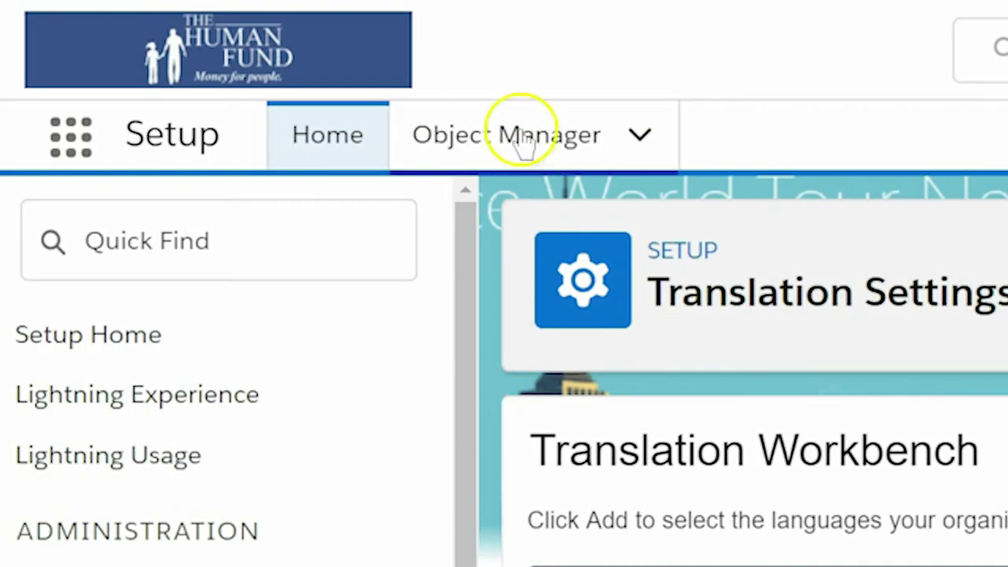
Look up the Alternate Email field among the Contact object's fields and relationships in Object Manager
{"action": "left_click", "coordinate": [520, 138]}
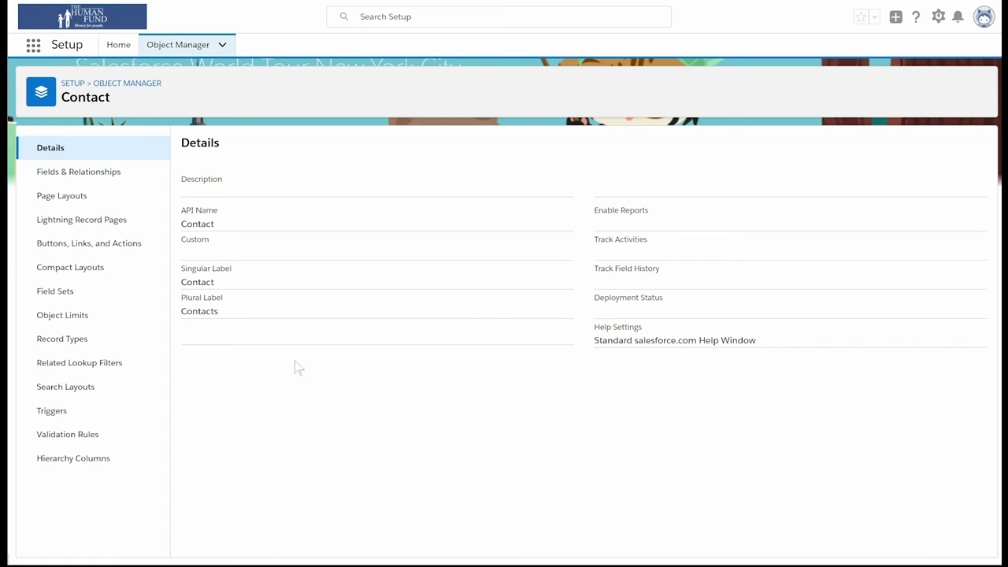
{"action": "left_click", "coordinate": [122, 180]}
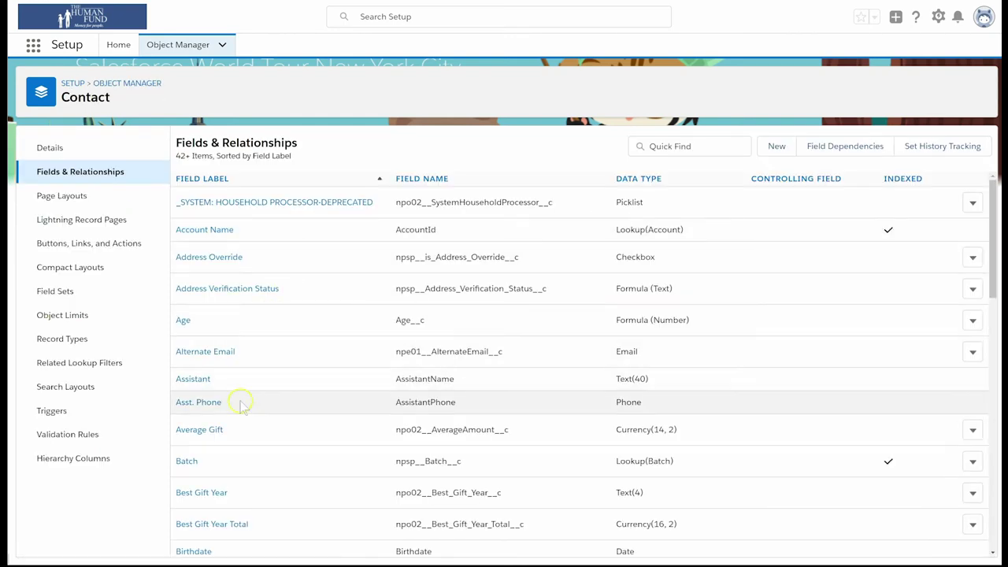
{"action": "left_click", "coordinate": [206, 352]}
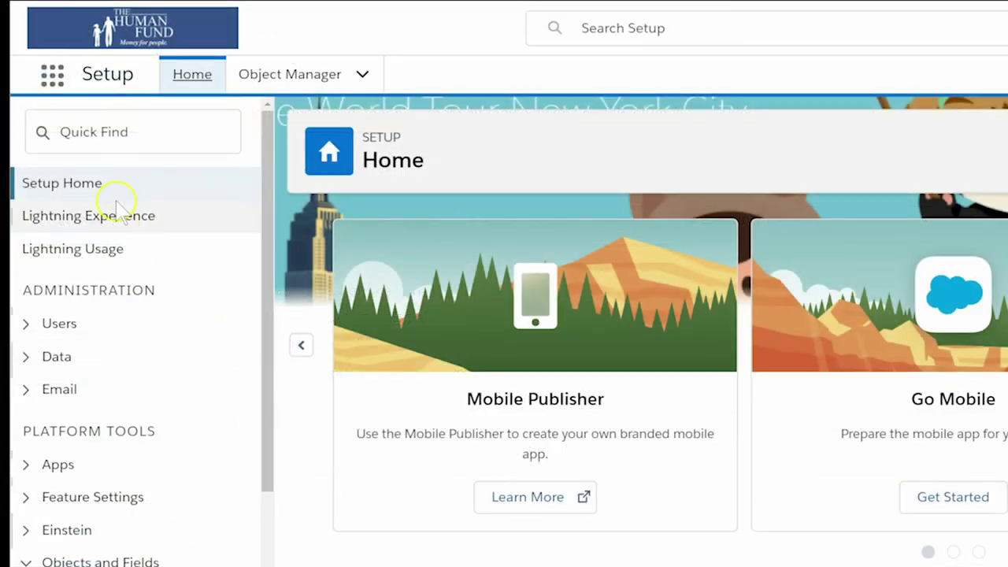
Search Setup for "trans" and open the Translation Workbench's Override page
{"action": "left_click", "coordinate": [119, 126]}
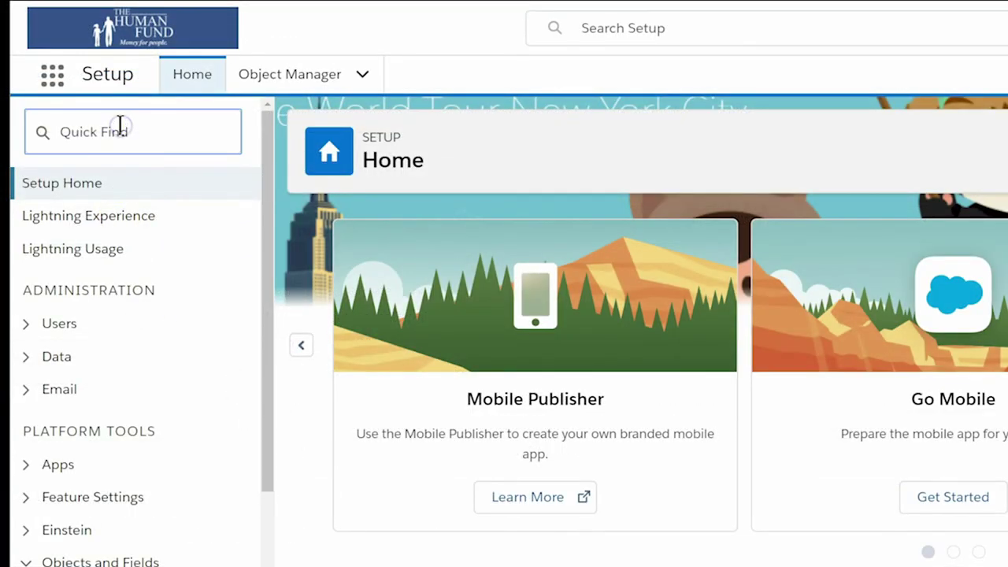
{"action": "type", "text": "trans"}
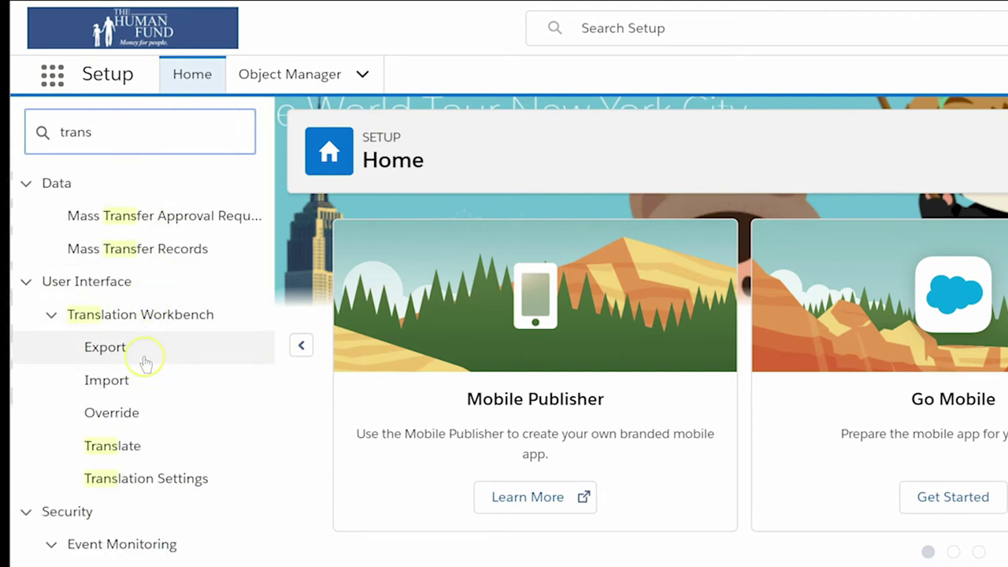
{"action": "left_click", "coordinate": [135, 406]}
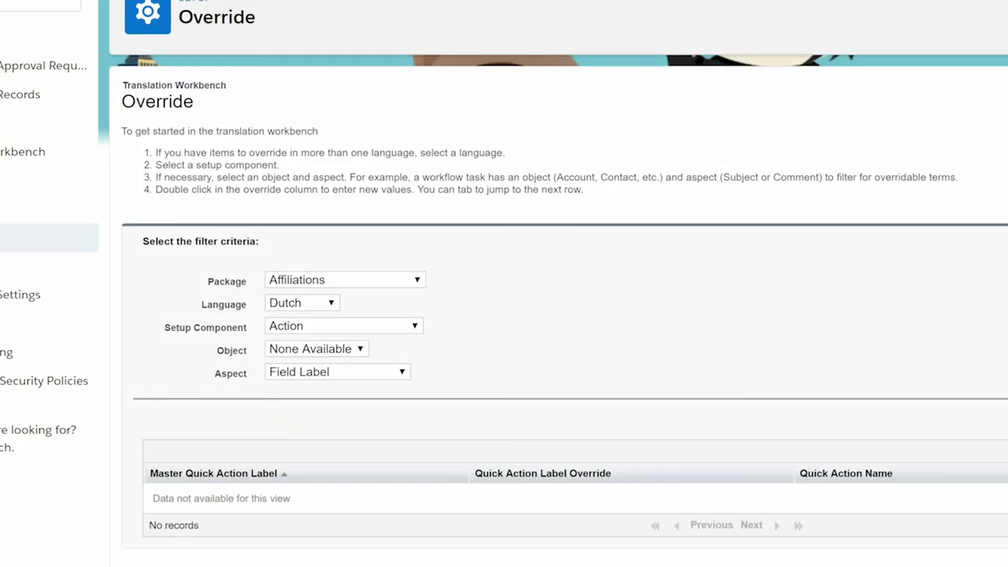
Filter the overrides by the Contacts & Organizations package and English as the language
{"action": "left_click", "coordinate": [301, 305]}
{"action": "left_click", "coordinate": [305, 303]}
{"action": "left_click", "coordinate": [386, 282]}
{"action": "left_click", "coordinate": [382, 307]}
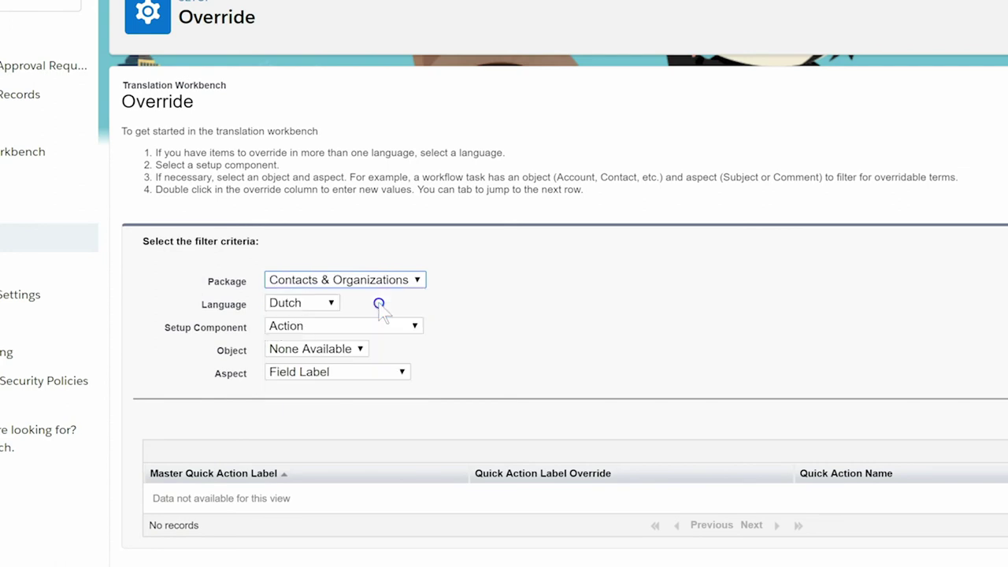
{"action": "left_click", "coordinate": [305, 303]}
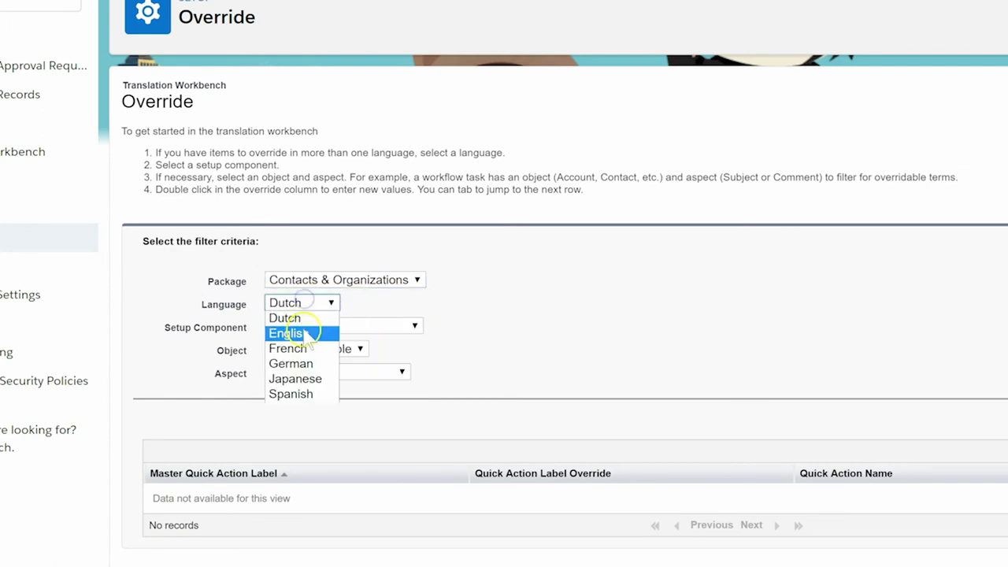
{"action": "left_click", "coordinate": [304, 334]}
Choose Custom Field as the setup component and Contact as the object in the override filter
{"action": "left_click", "coordinate": [382, 326]}
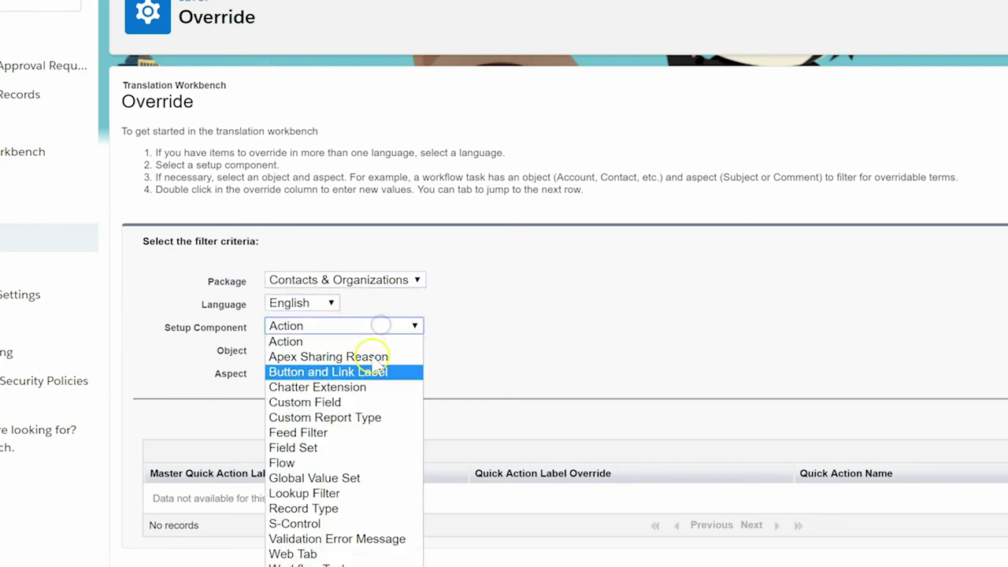
{"action": "left_click", "coordinate": [355, 403]}
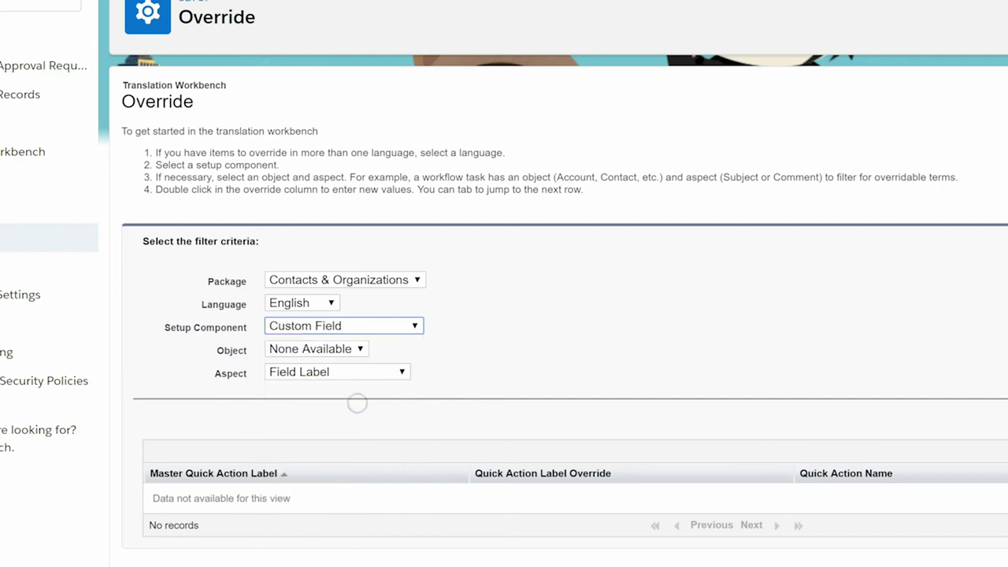
{"action": "left_click", "coordinate": [411, 351]}
{"action": "left_click", "coordinate": [409, 379]}
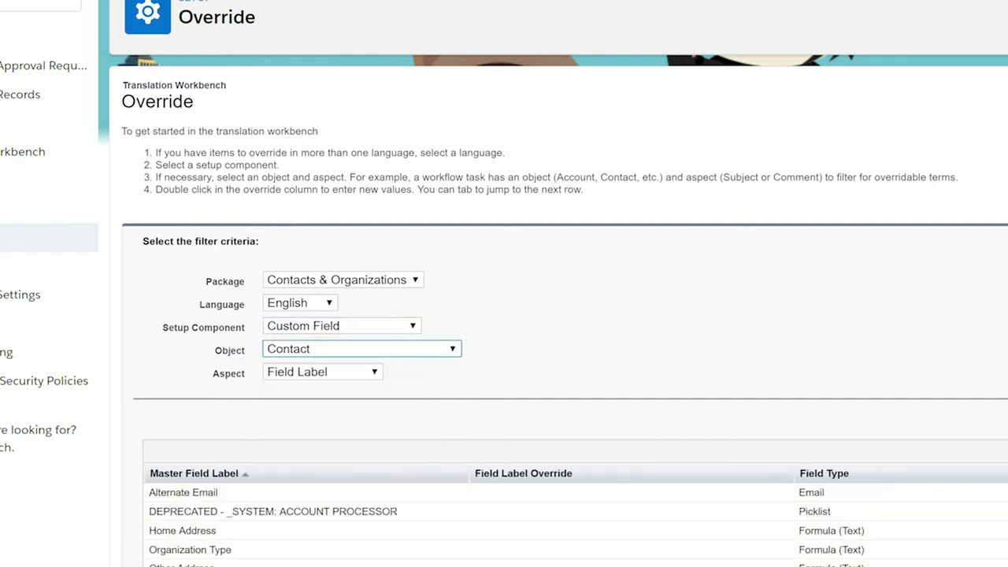
Override the Alternate Email field label with "Other Email" and save the change
{"action": "left_click", "coordinate": [263, 483]}
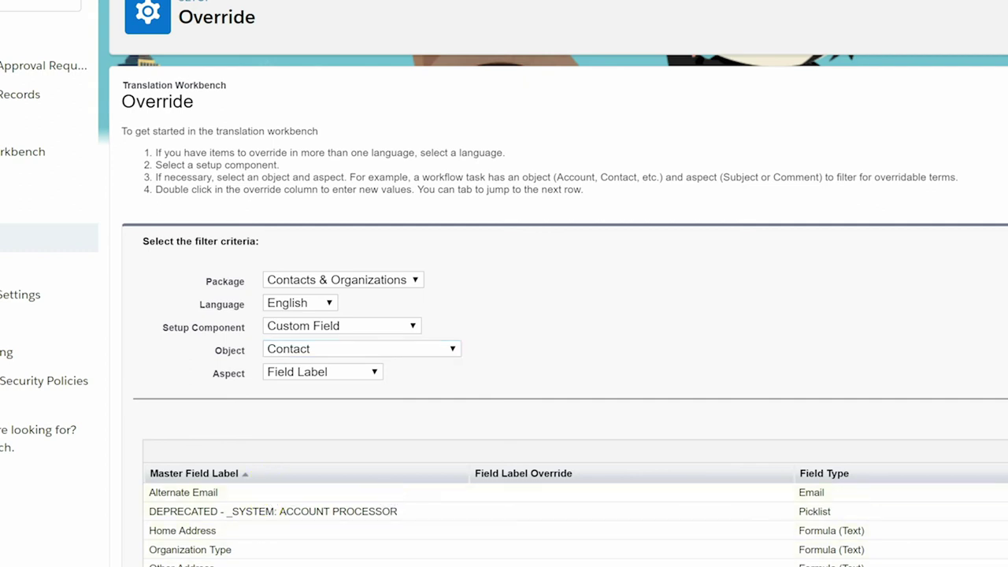
{"action": "left_click", "coordinate": [343, 490]}
{"action": "left_click", "coordinate": [788, 495]}
{"action": "double_click", "coordinate": [787, 494]}
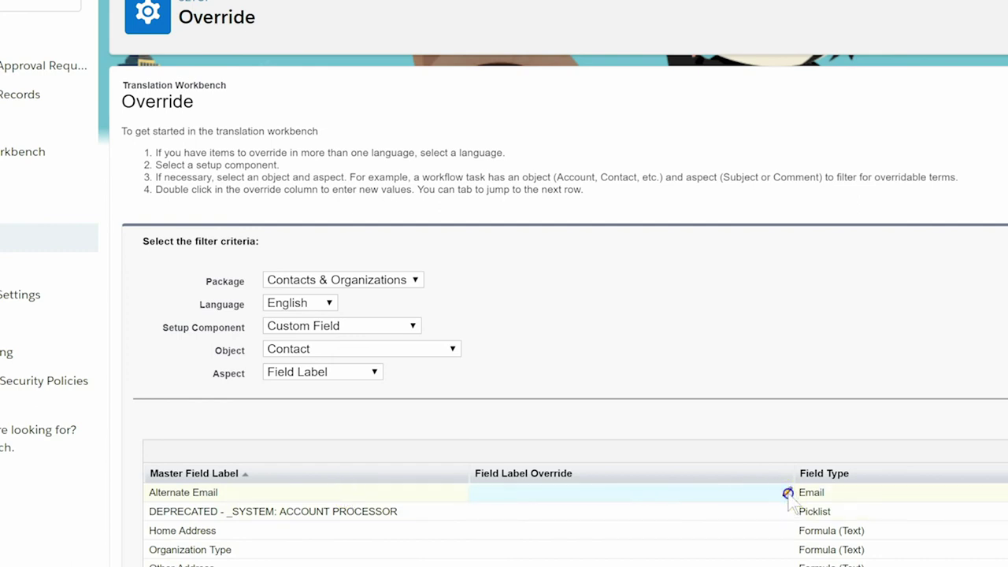
{"action": "type", "text": "Othe"}
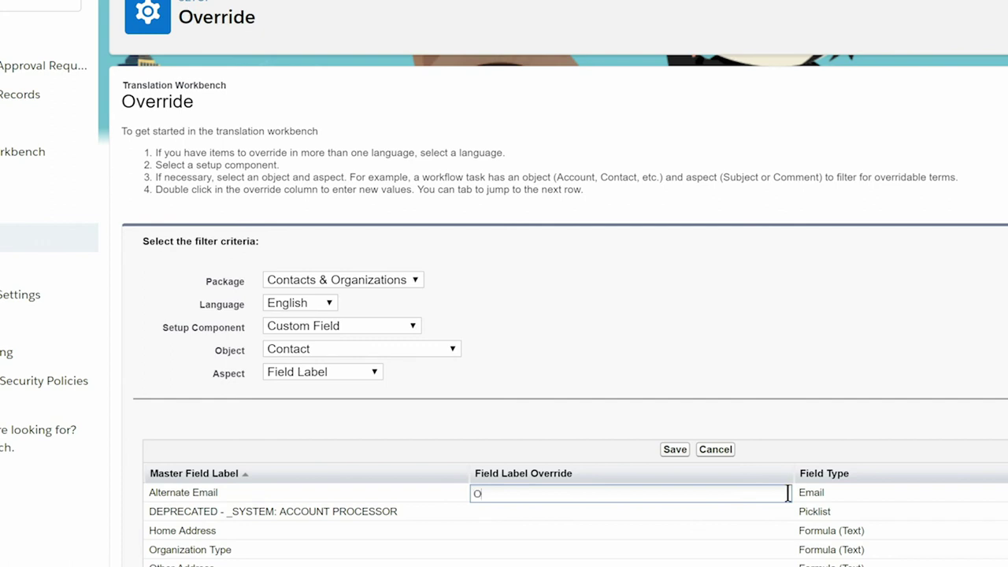
{"action": "type", "text": "r Email"}
{"action": "left_click", "coordinate": [677, 452]}
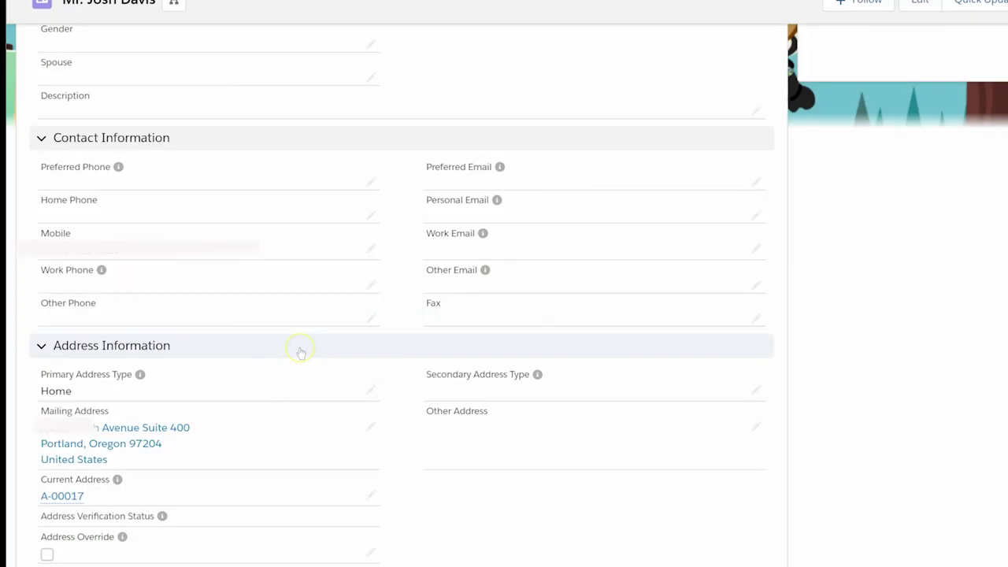